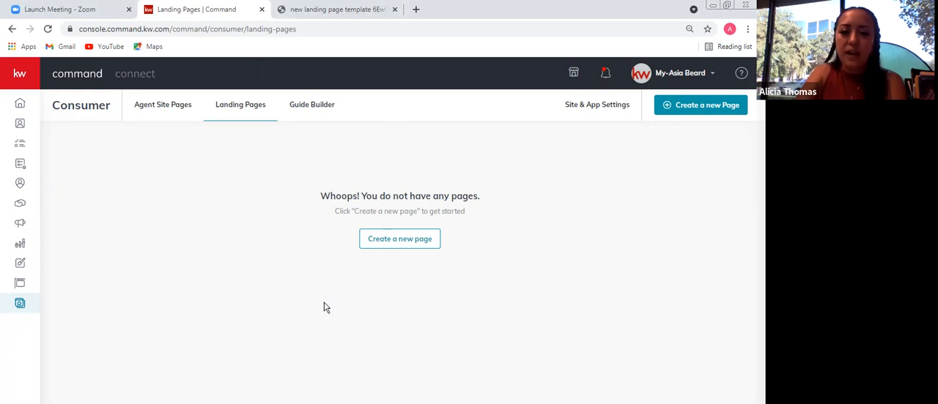
Create a new landing page and name it "open house sign in sheet"
click(382, 242)
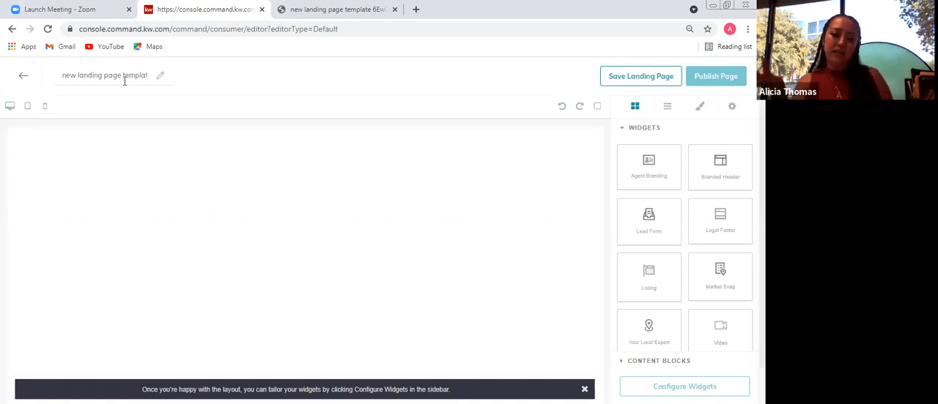
drag(141, 76, 74, 75)
drag(146, 76, 33, 77)
text(BA)
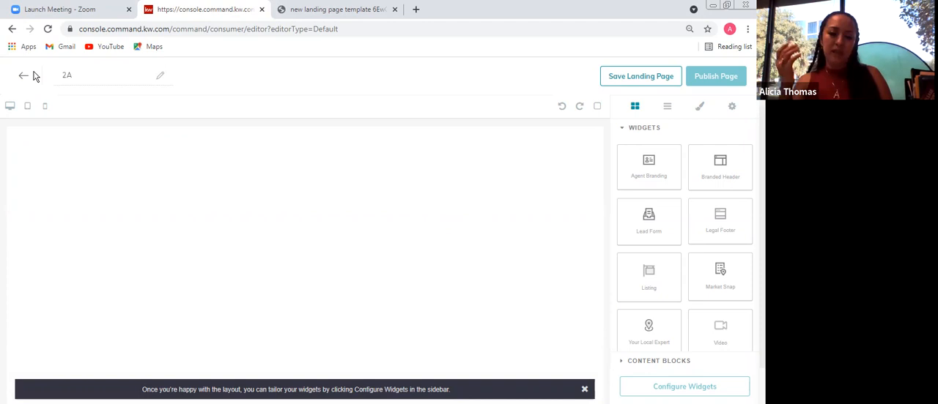
drag(77, 79, 50, 77)
key(BackSpace)
text(open )
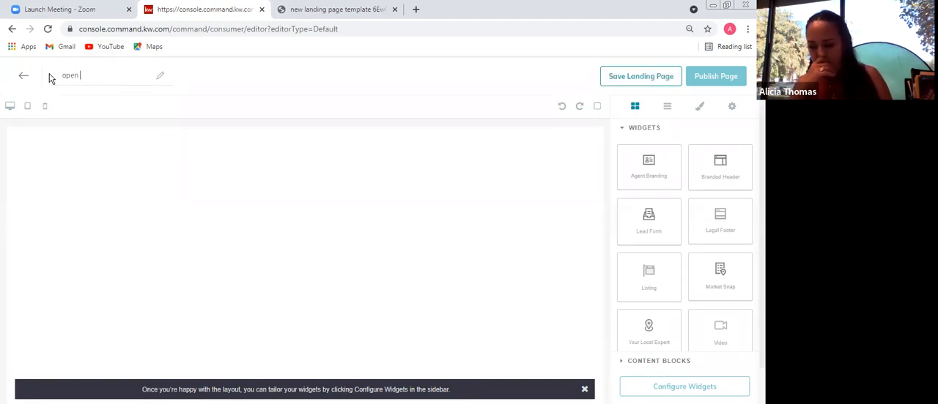
text(house )
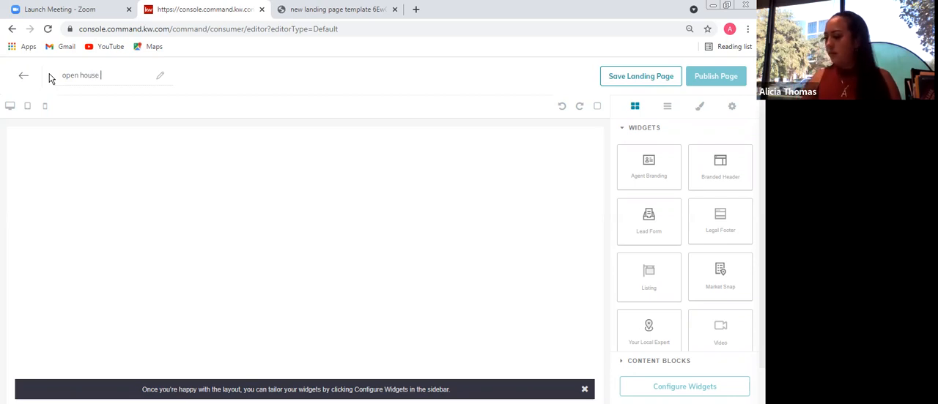
text(sign )
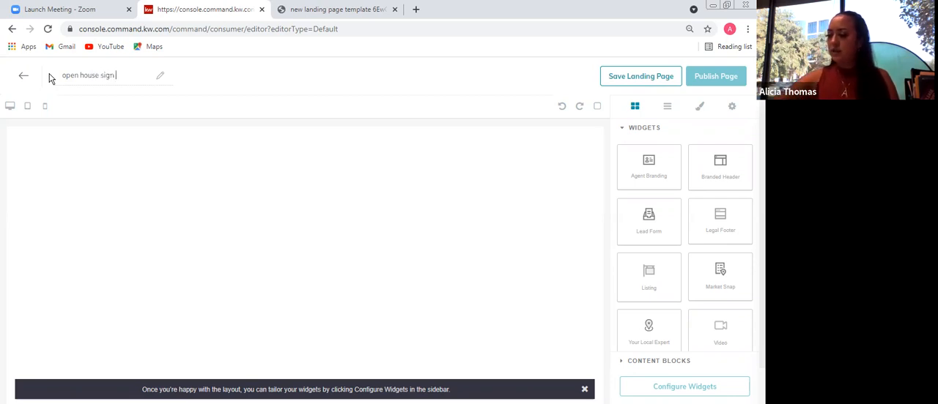
text(in sheet)
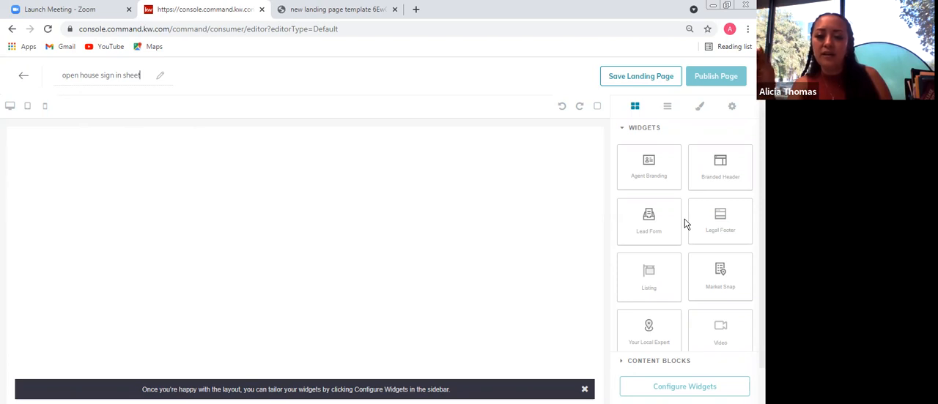
Add a Branded Header widget to the empty page and place a Lead Form widget directly below it
drag(688, 186, 341, 246)
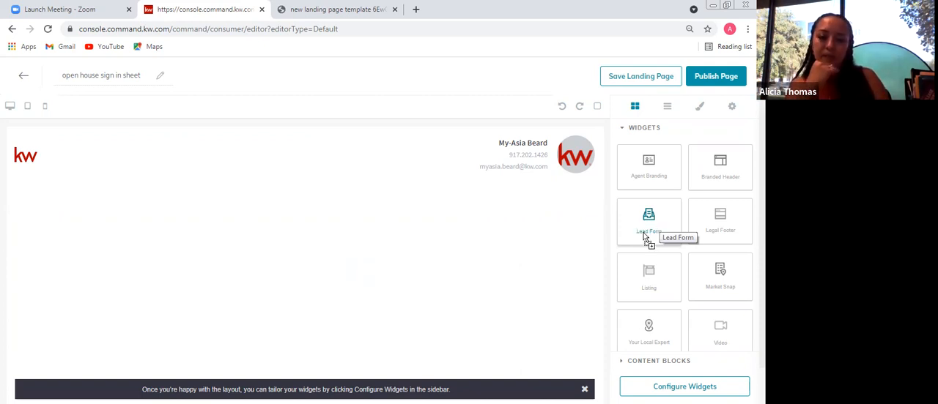
drag(424, 317, 423, 318)
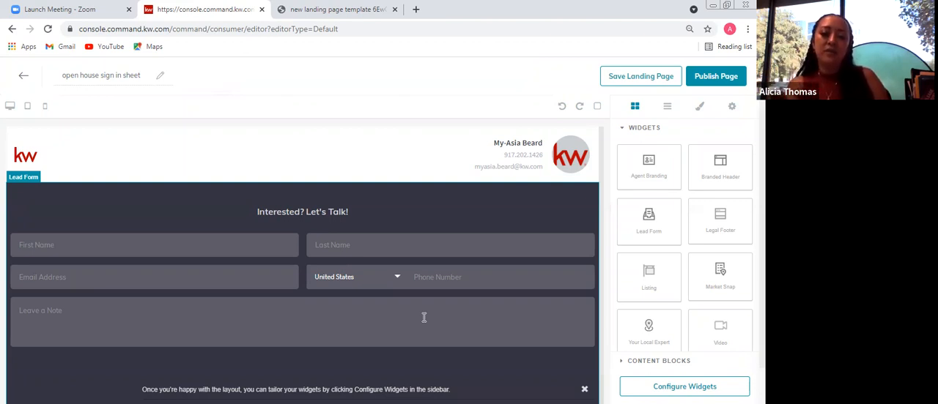
scroll(599, 278, down, 1)
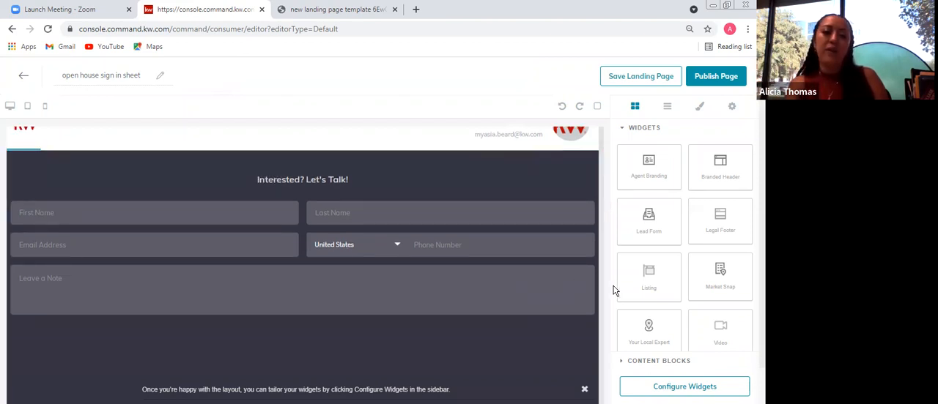
Add the Download My App widget below the lead form and check the page layout
scroll(672, 277, down, 2)
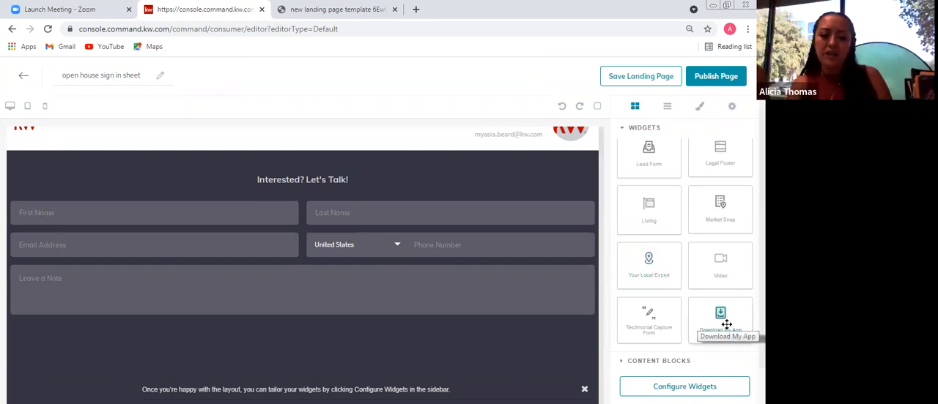
drag(726, 323, 506, 352)
drag(440, 371, 404, 298)
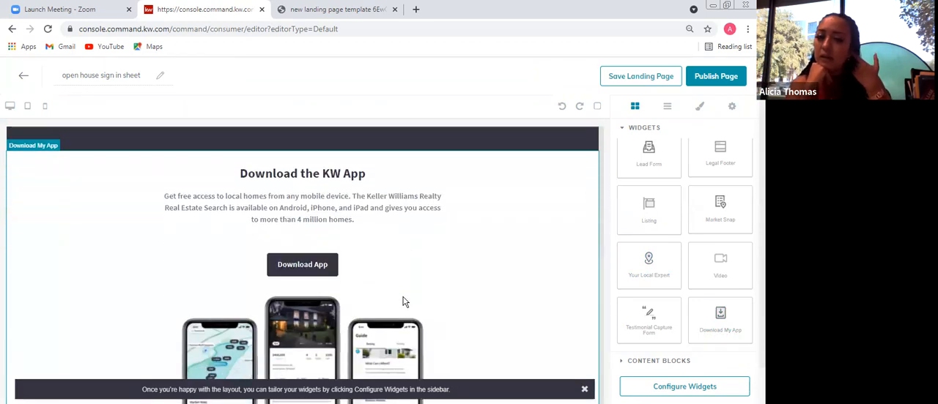
scroll(403, 300, up, 5)
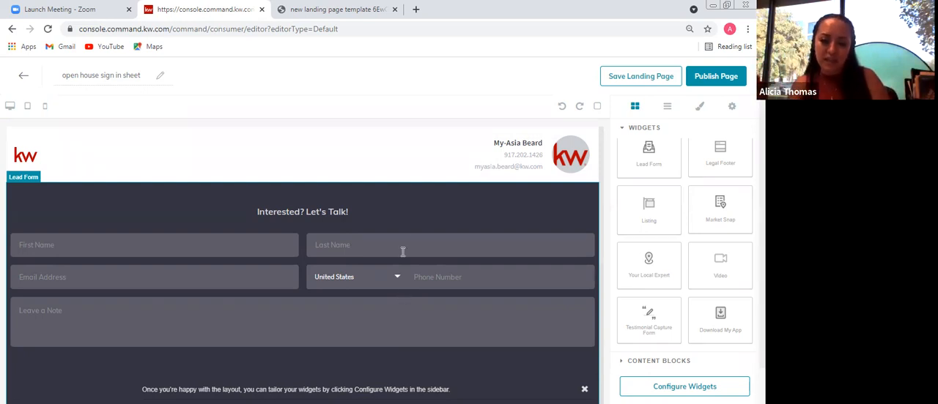
scroll(465, 233, down, 1)
scroll(466, 233, down, 4)
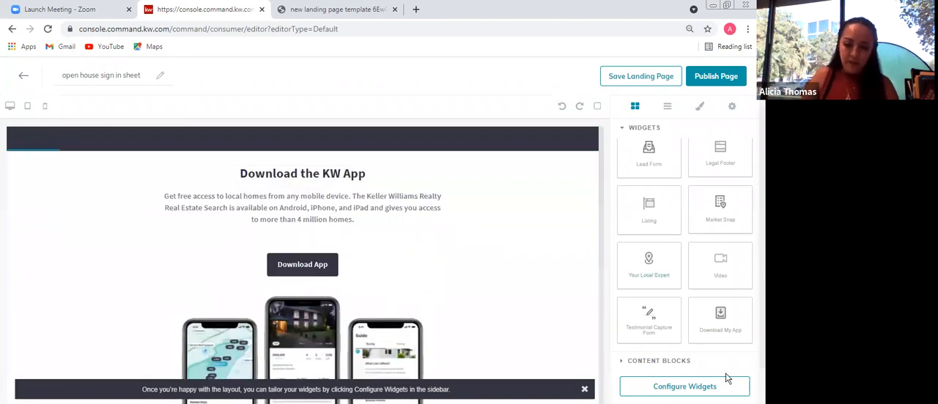
Configure the Branded Header widget with the header text "Welcome the open house" and apply it
click(721, 386)
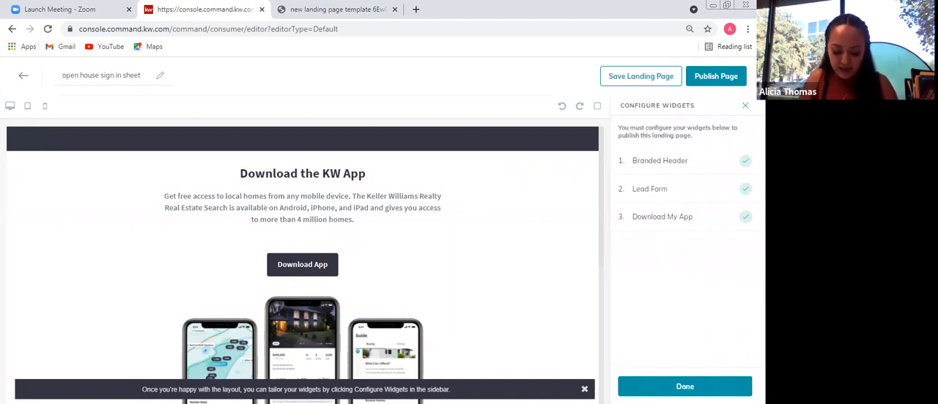
click(661, 161)
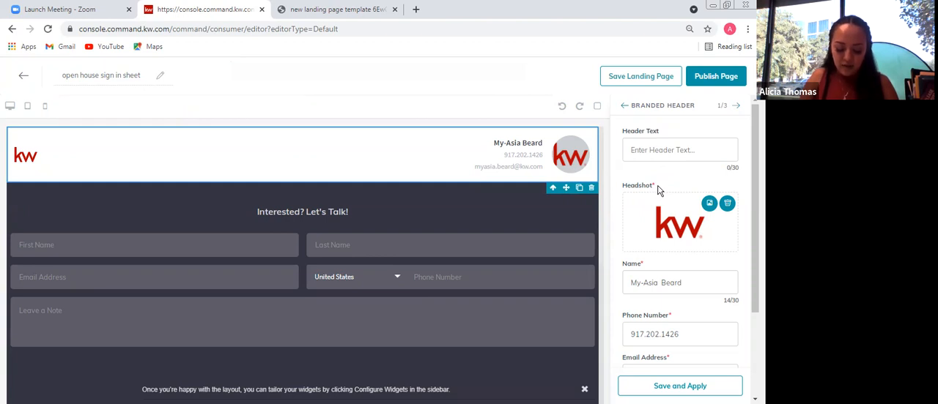
click(661, 151)
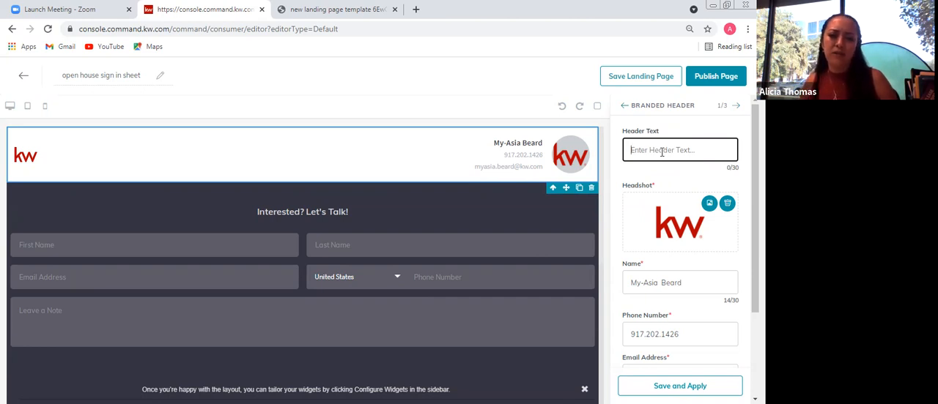
text(W)
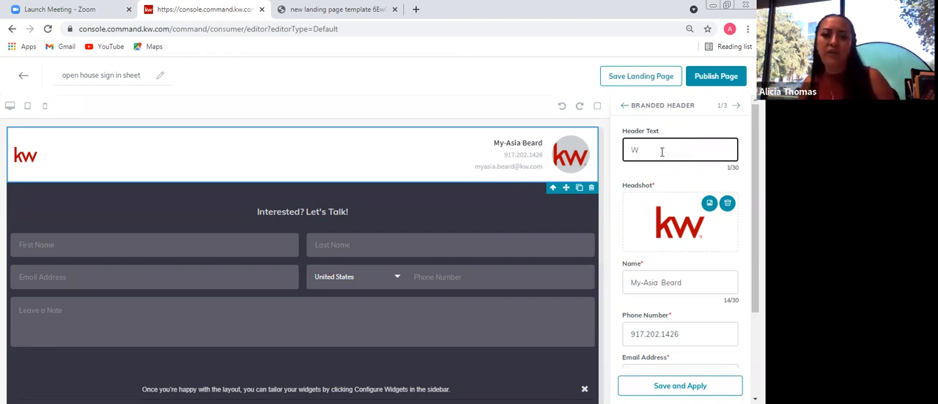
text(elcome)
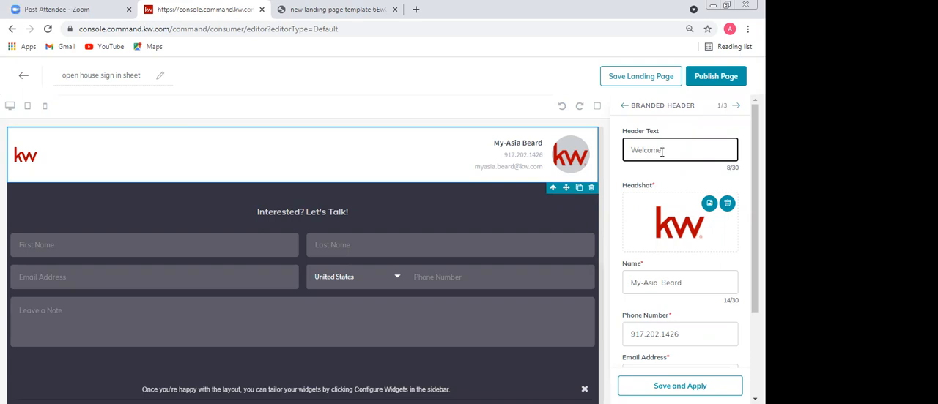
text(the open house)
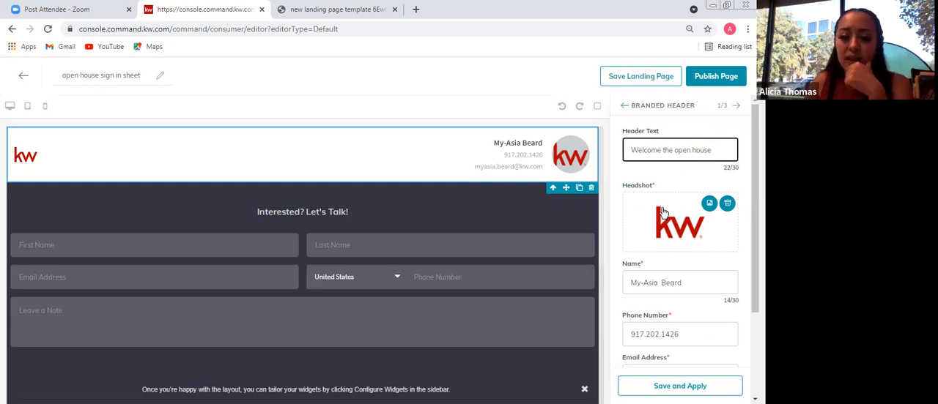
scroll(662, 212, down, 1)
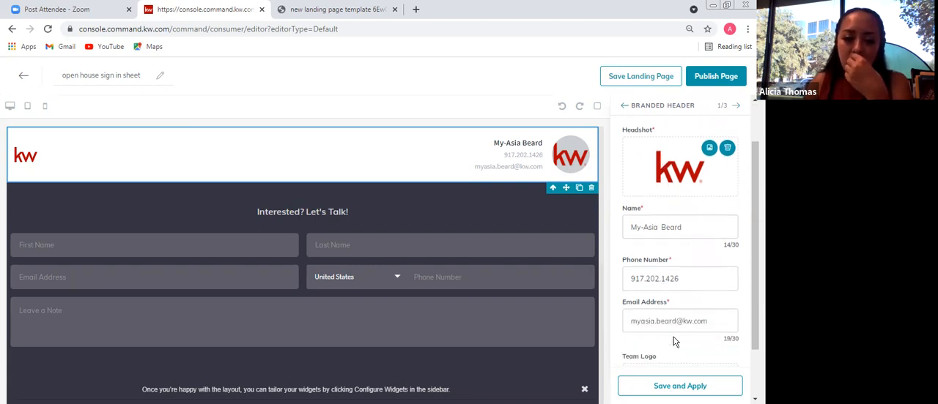
click(692, 386)
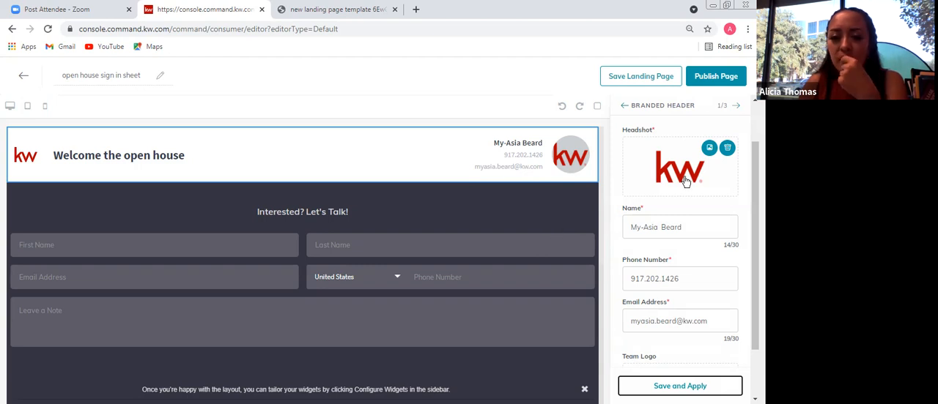
Set the Lead Form widget's header text to "Please sign in here" and apply it
click(740, 106)
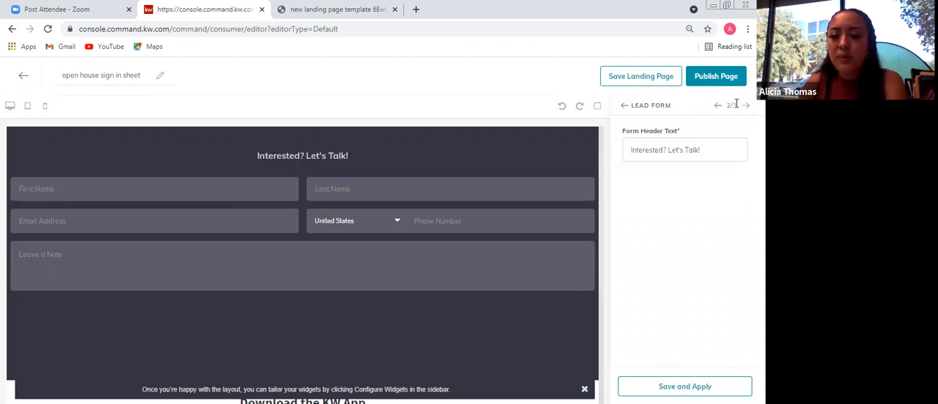
drag(702, 153, 623, 150)
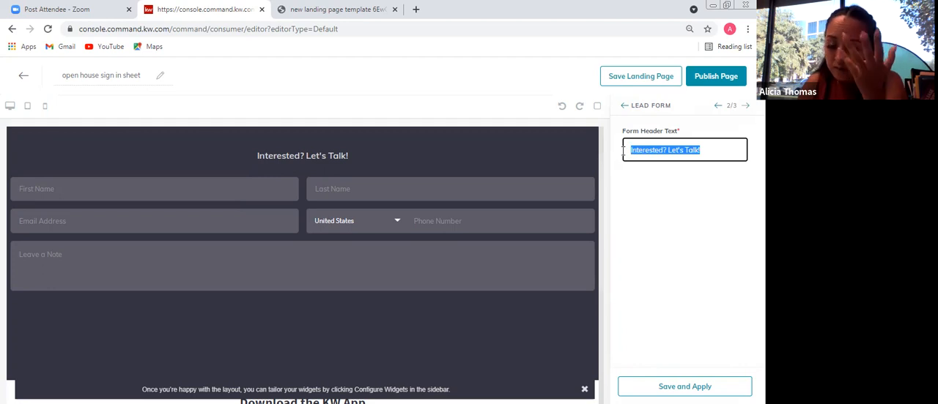
text(Please)
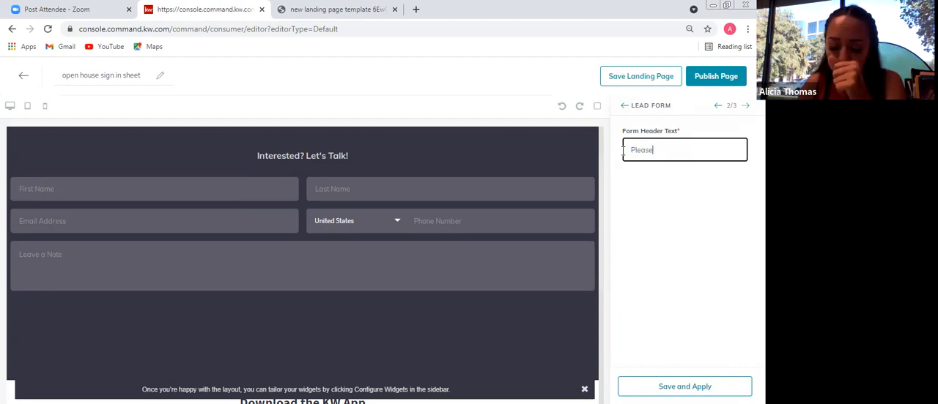
text( sign in here)
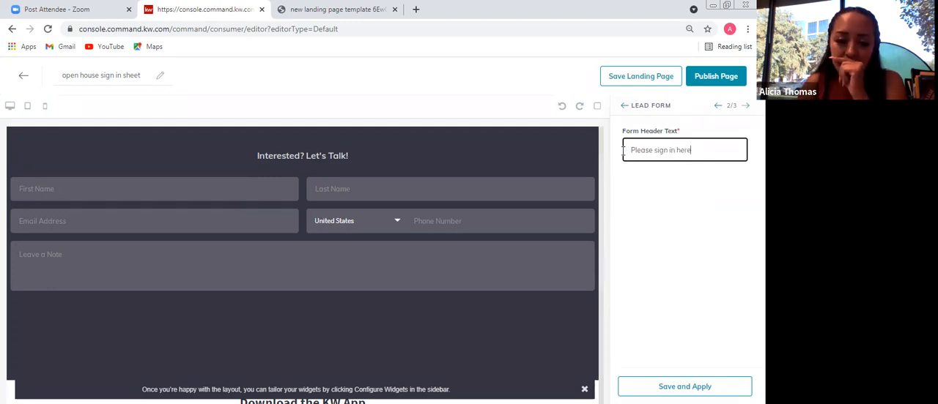
click(711, 387)
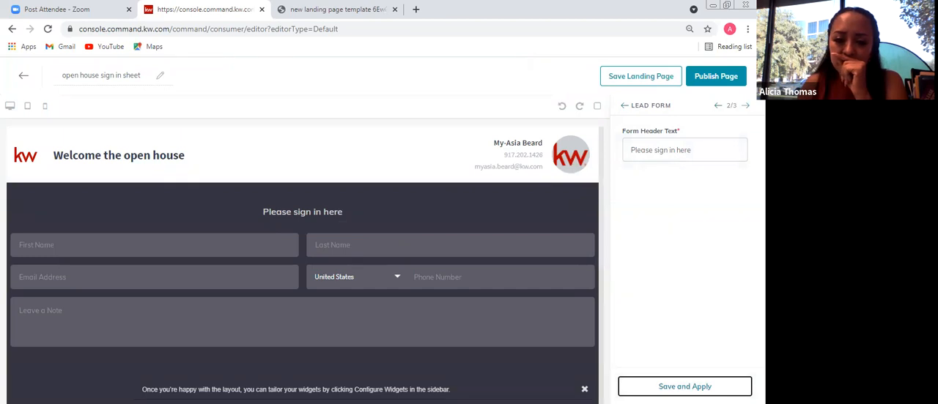
Review the Download My App widget's headline, subtext, button text and redirect URL, and apply them as they are
click(745, 106)
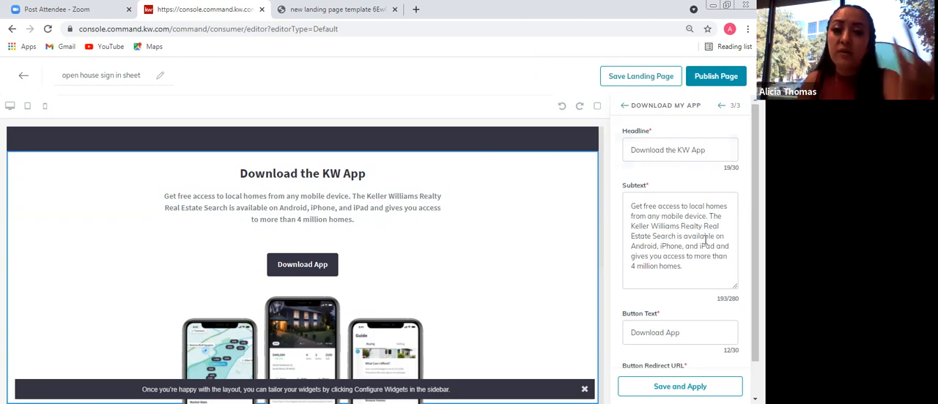
scroll(706, 239, down, 1)
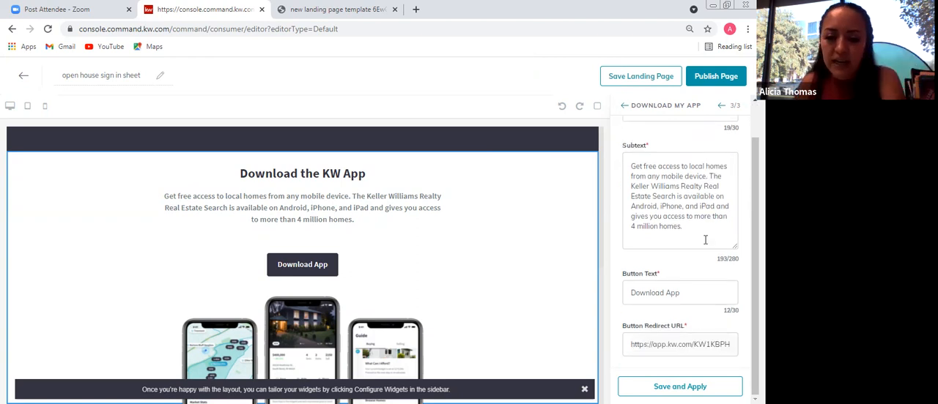
scroll(705, 239, up, 1)
scroll(707, 274, down, 1)
click(676, 386)
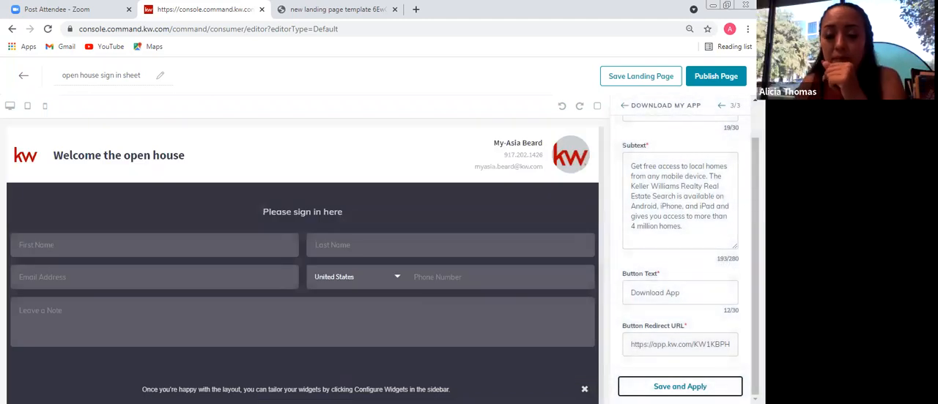
Publish the landing page, confirming the update of the active page, and show the list of landing pages
click(725, 79)
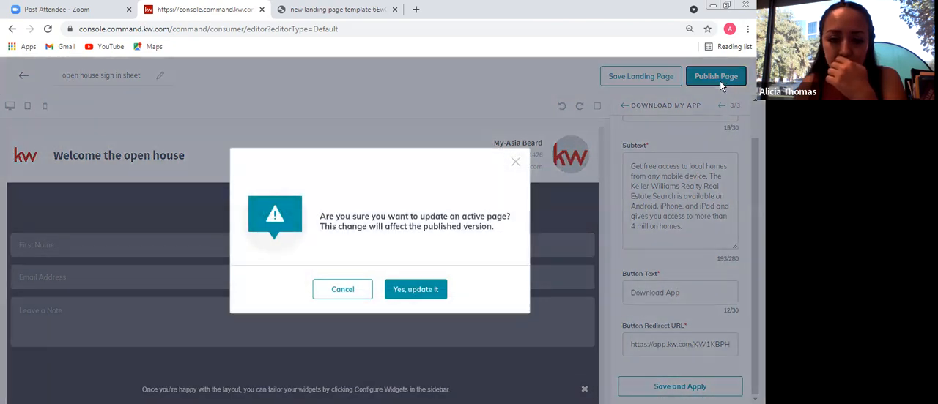
click(431, 296)
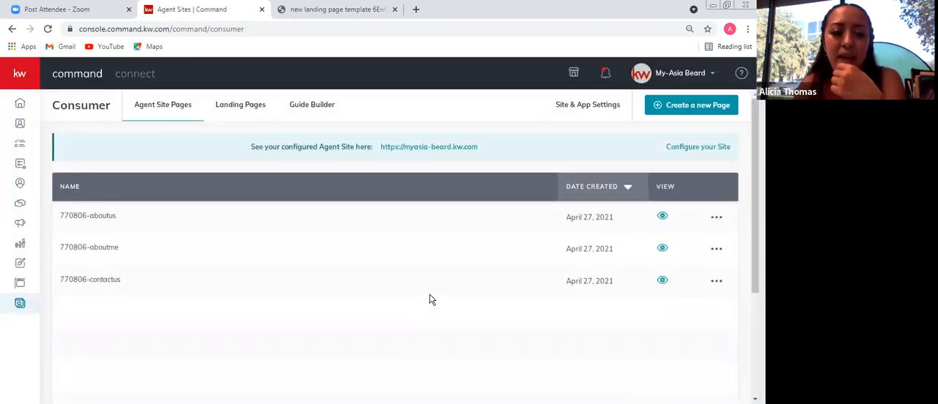
click(234, 112)
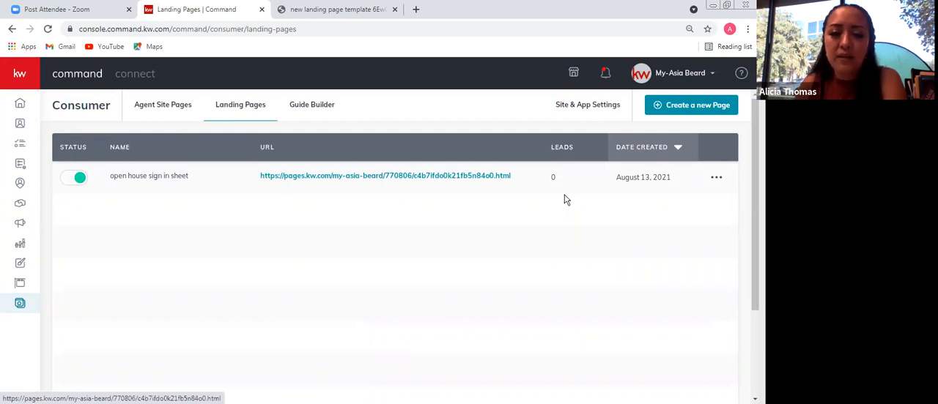
Customize the URL of the open house sign in sheet page so that it ends in "openhousesigninsheet"
click(716, 177)
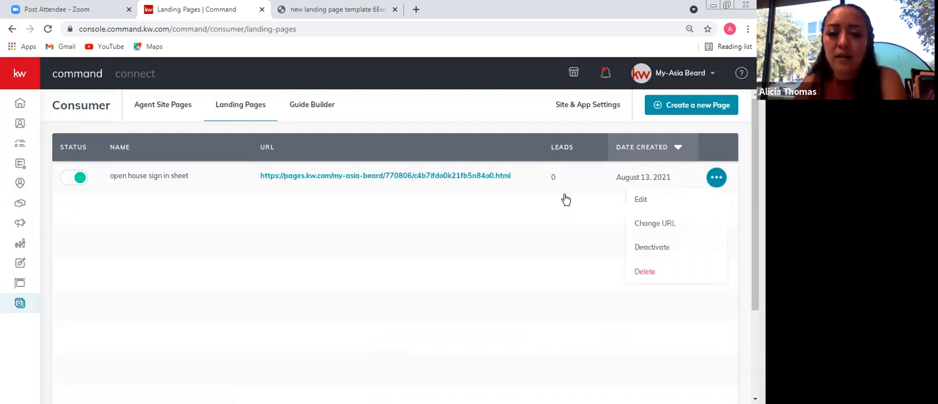
click(667, 223)
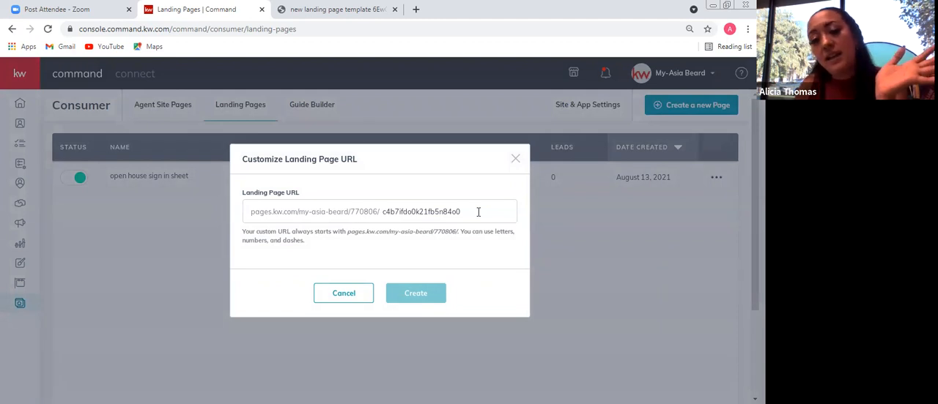
drag(478, 212, 272, 213)
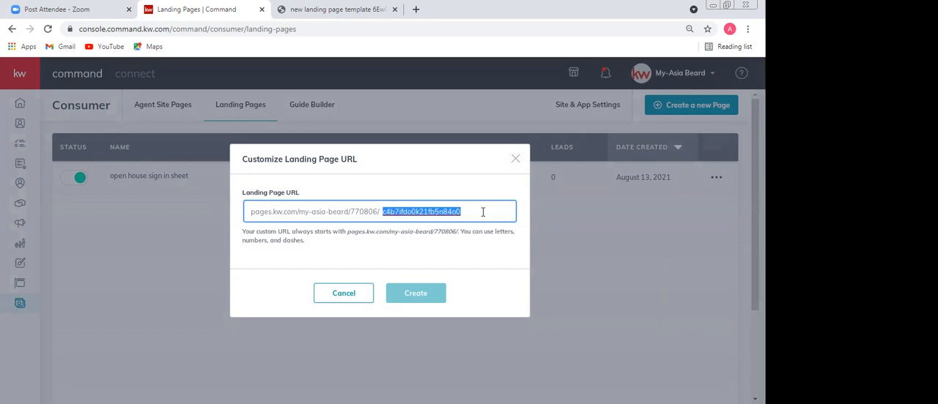
key(BackSpace)
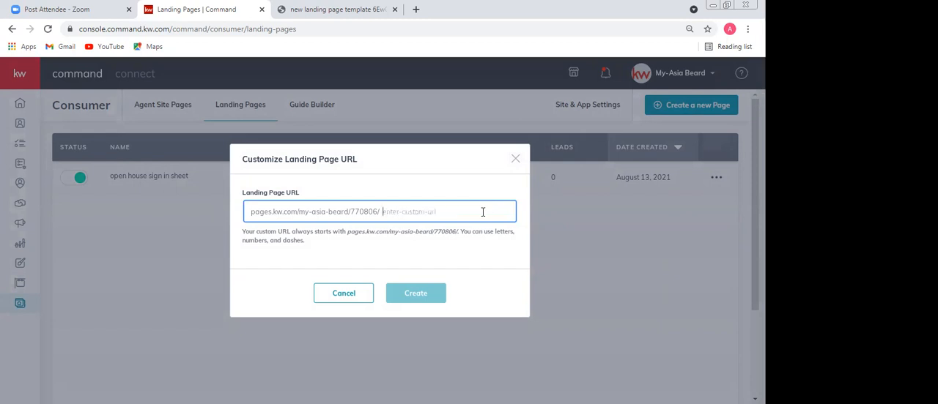
text(open)
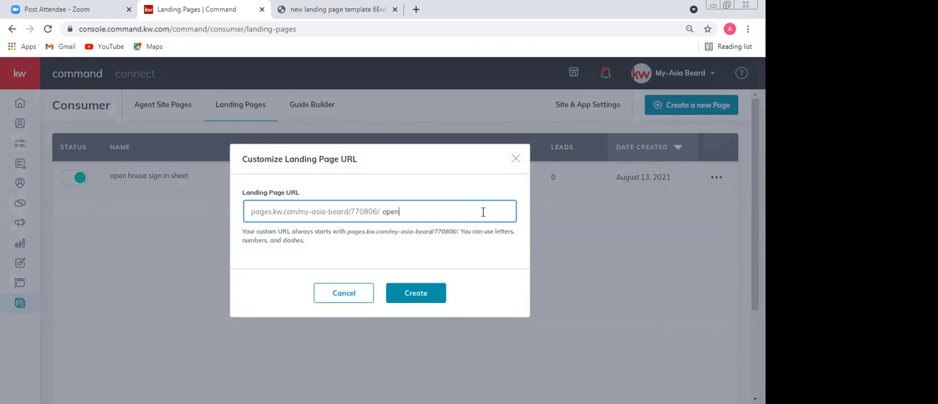
text(houses)
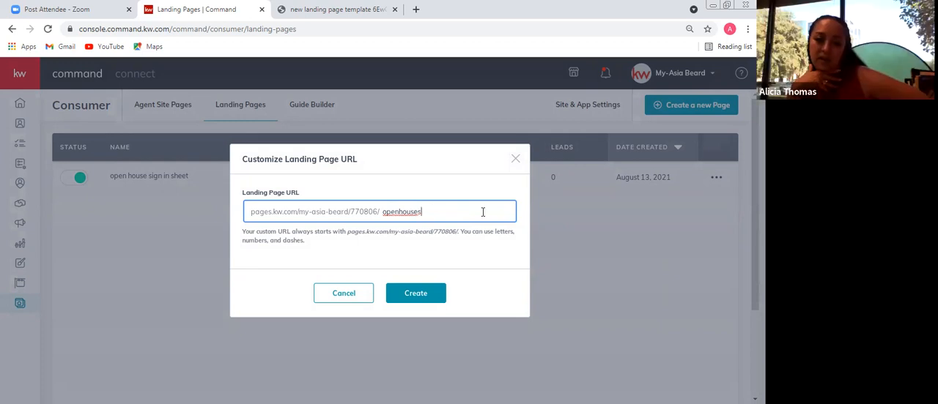
text(ignin)
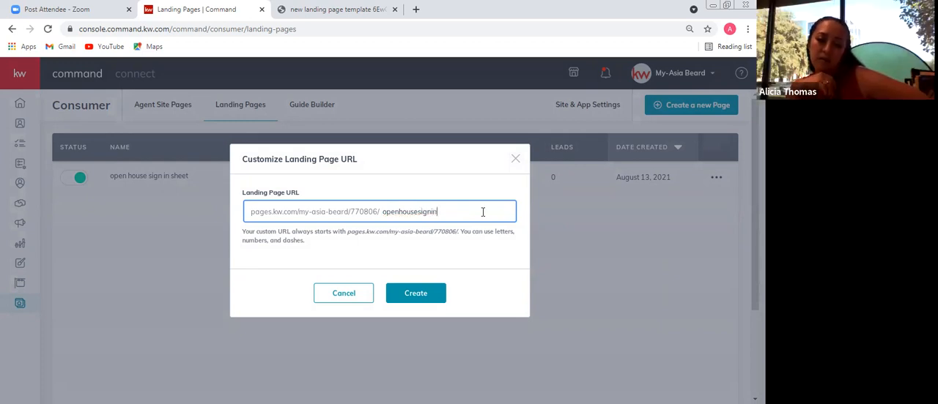
text(sheet)
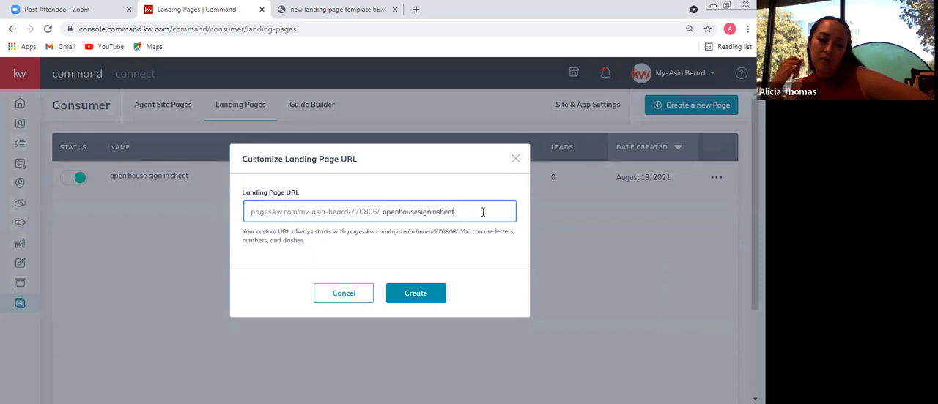
click(434, 292)
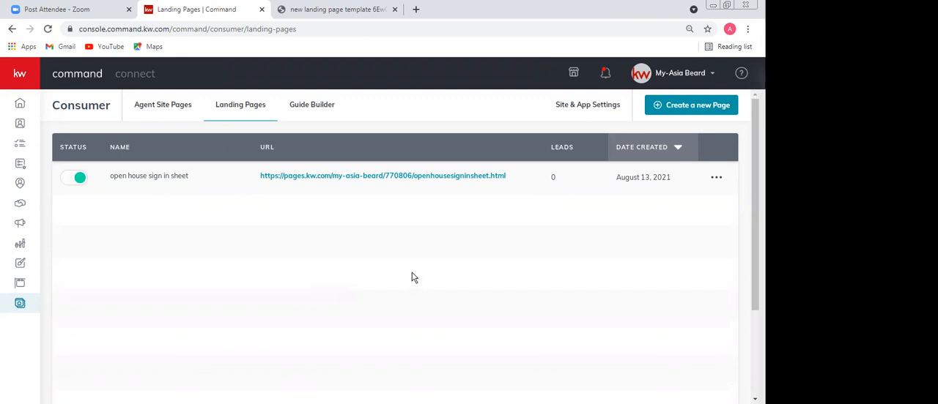
Open the published open house landing page from its URL and look over its header and sign-in form
click(412, 176)
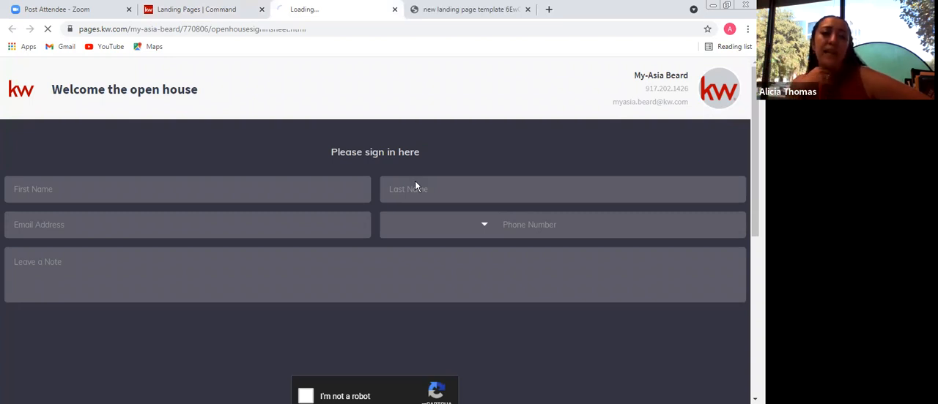
scroll(414, 181, down, 7)
scroll(415, 181, up, 6)
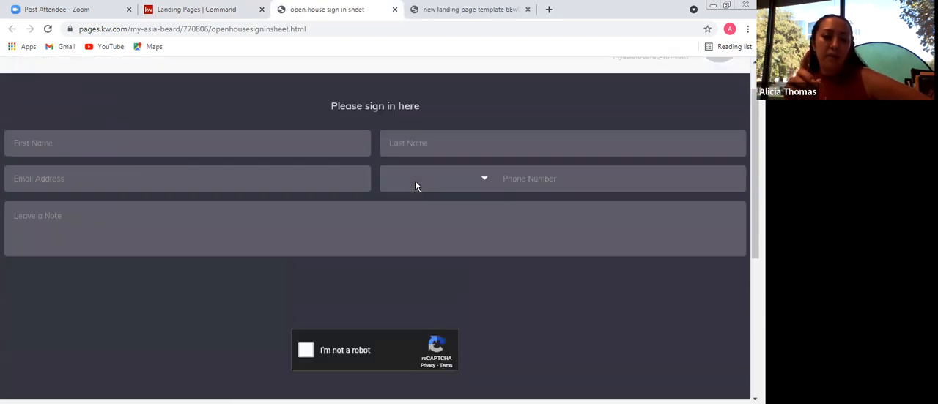
scroll(415, 186, up, 1)
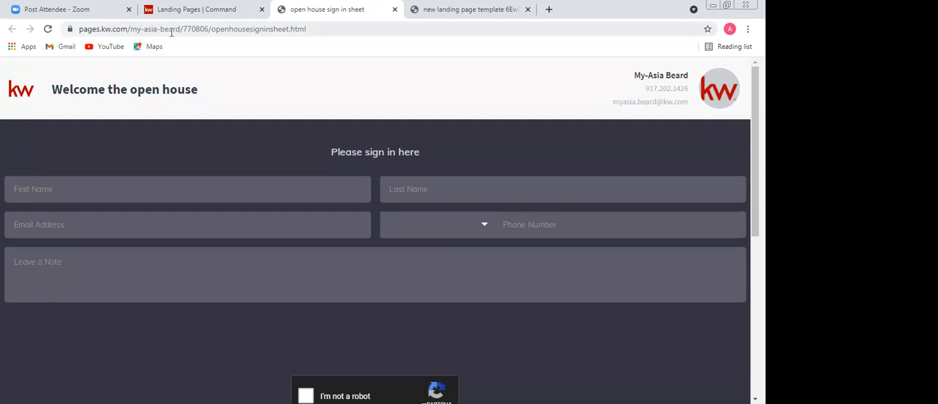
Create a QR code for the open house landing page's address, download it as an image and open the downloaded file
click(227, 28)
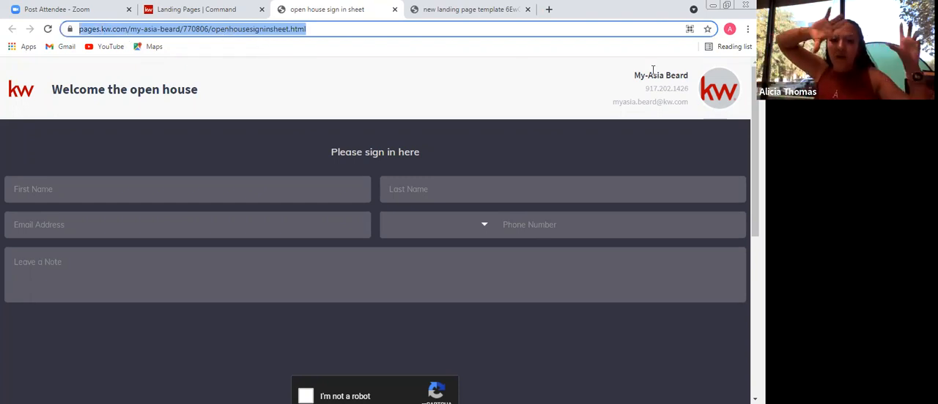
click(689, 30)
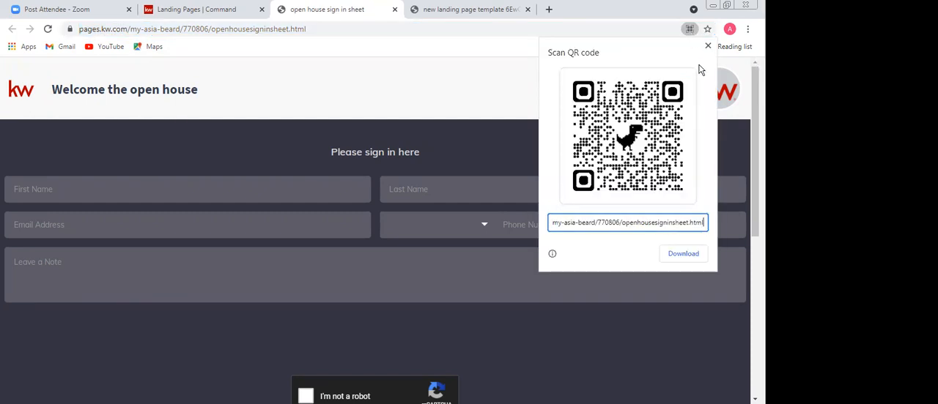
click(672, 256)
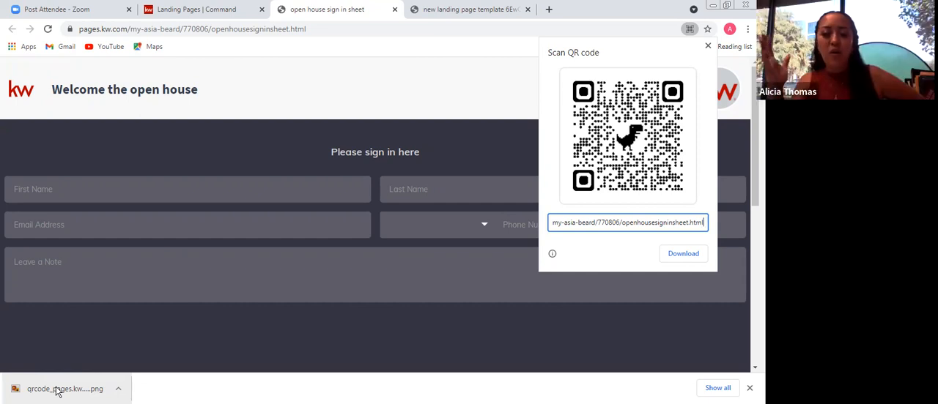
click(61, 391)
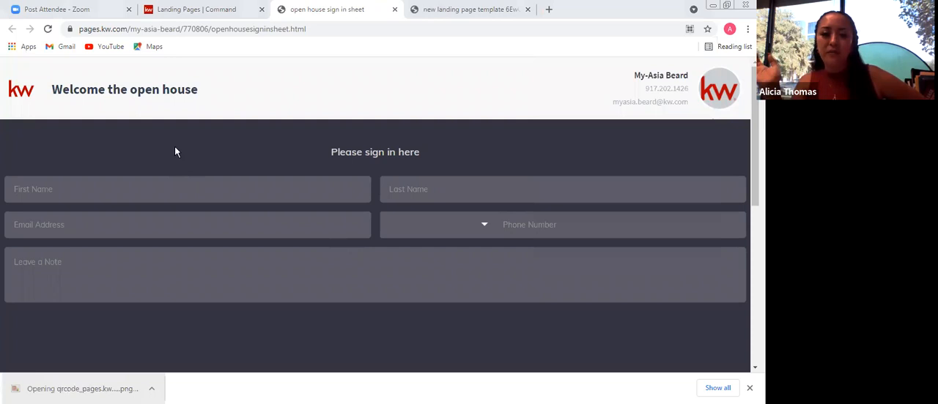